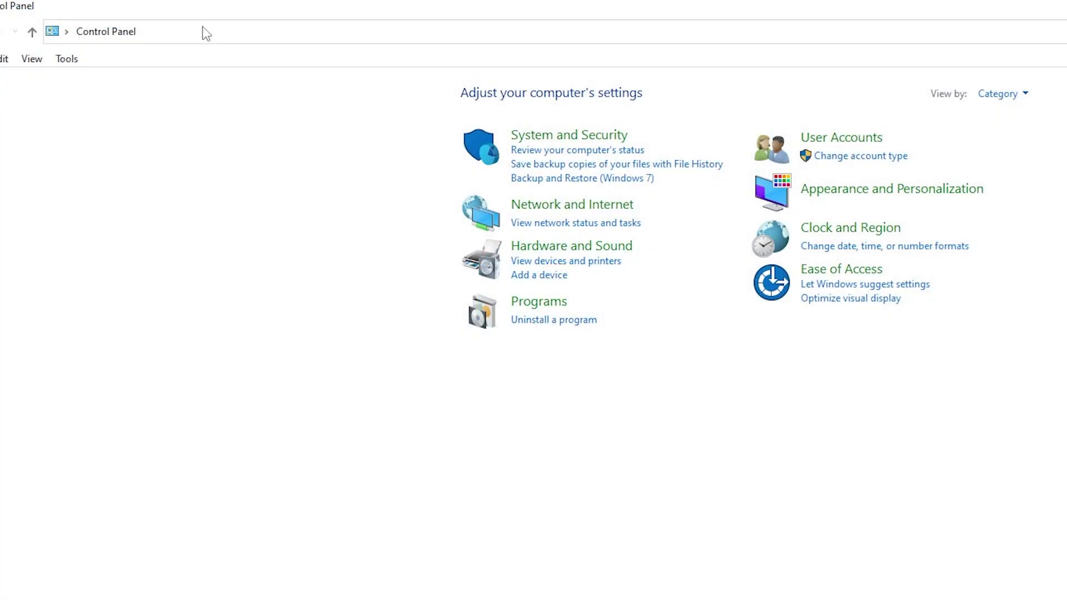
Switch Control Panel to large icons and go to Troubleshooting > Hardware and Sound
{"action": "left_click", "coordinate": [140, 37]}
{"action": "left_click", "coordinate": [184, 52]}
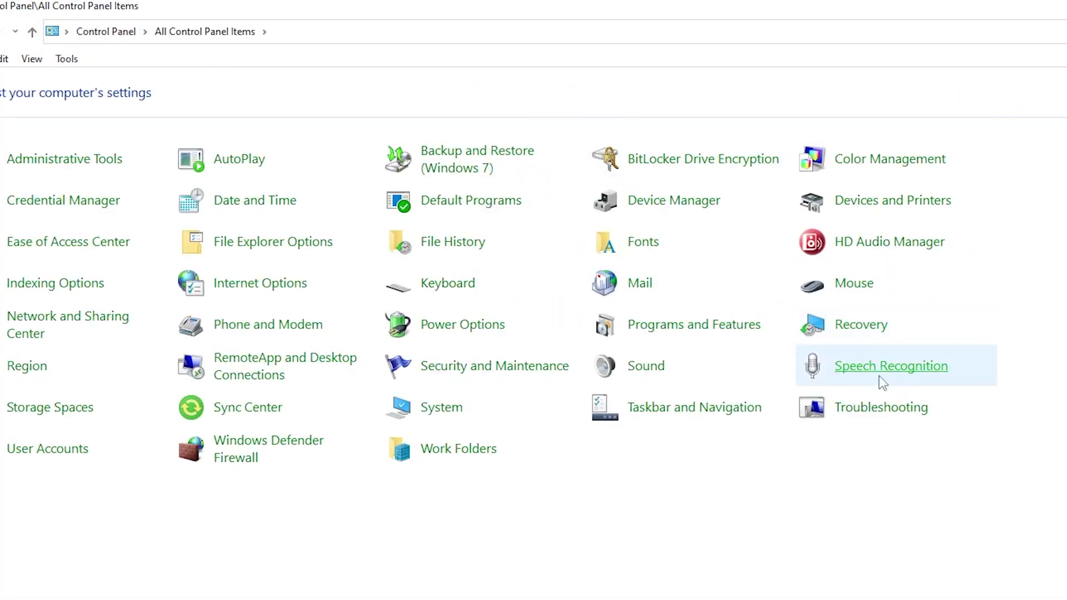
{"action": "left_click", "coordinate": [890, 414]}
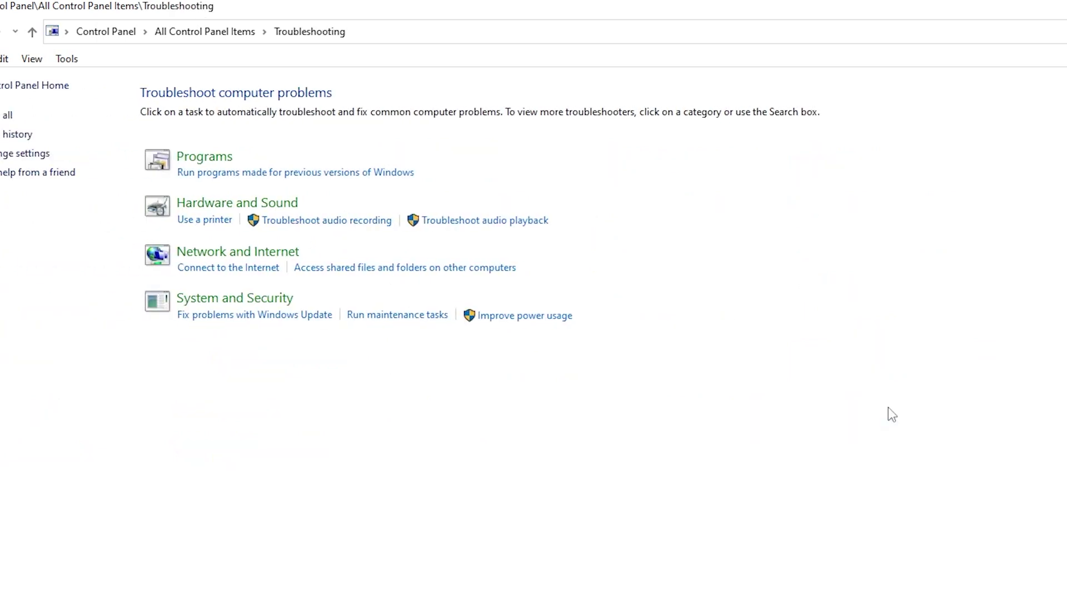
{"action": "left_click", "coordinate": [238, 202]}
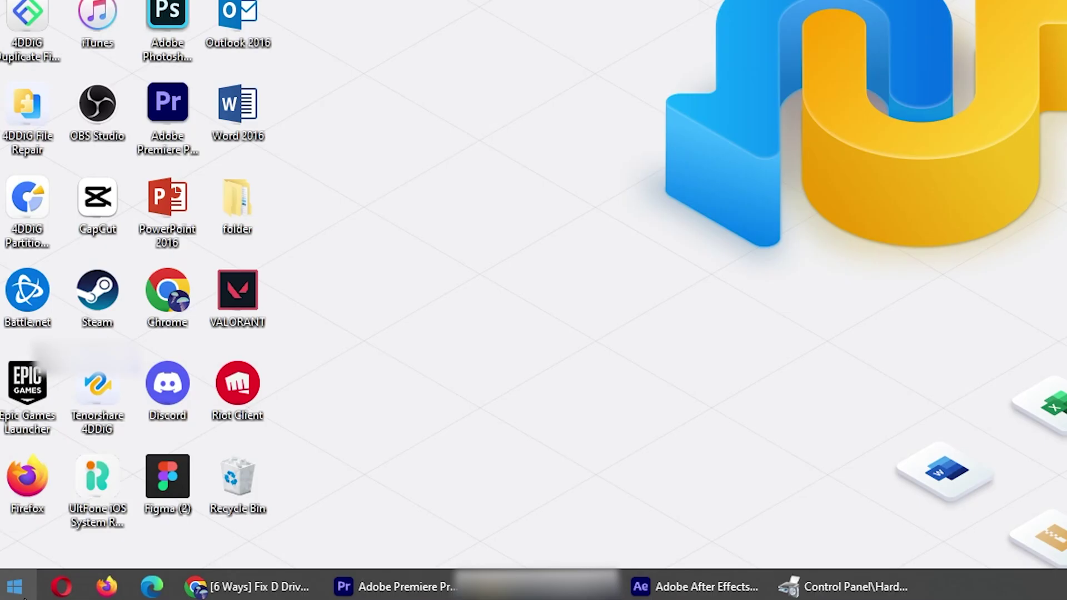
Open Disk Management from the Win+X menu and run Action > Rescan Disks
{"action": "right_click", "coordinate": [26, 592]}
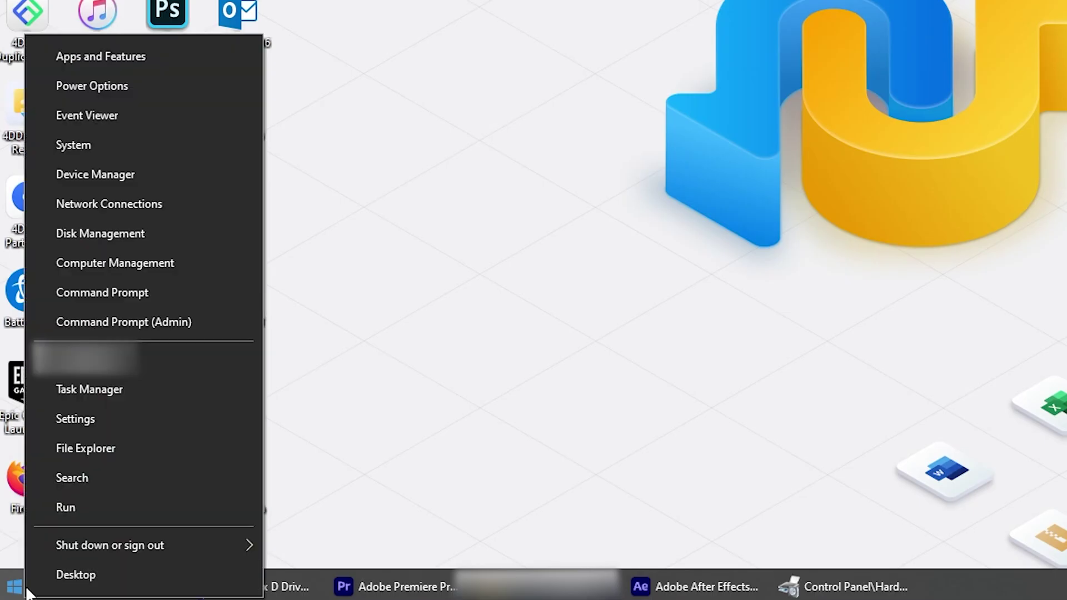
{"action": "left_click", "coordinate": [118, 235]}
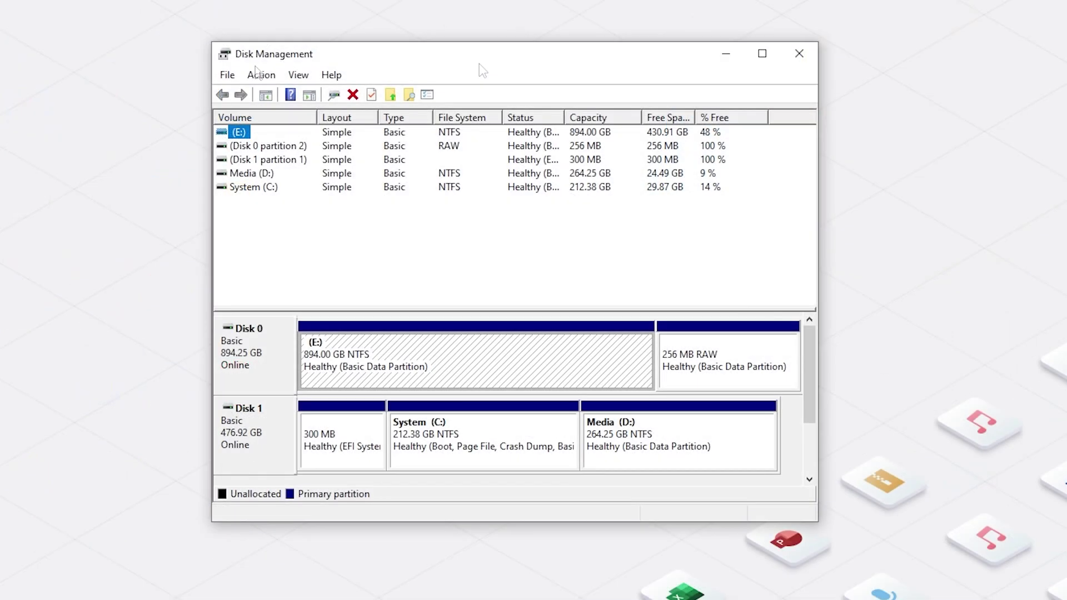
{"action": "left_click", "coordinate": [261, 76]}
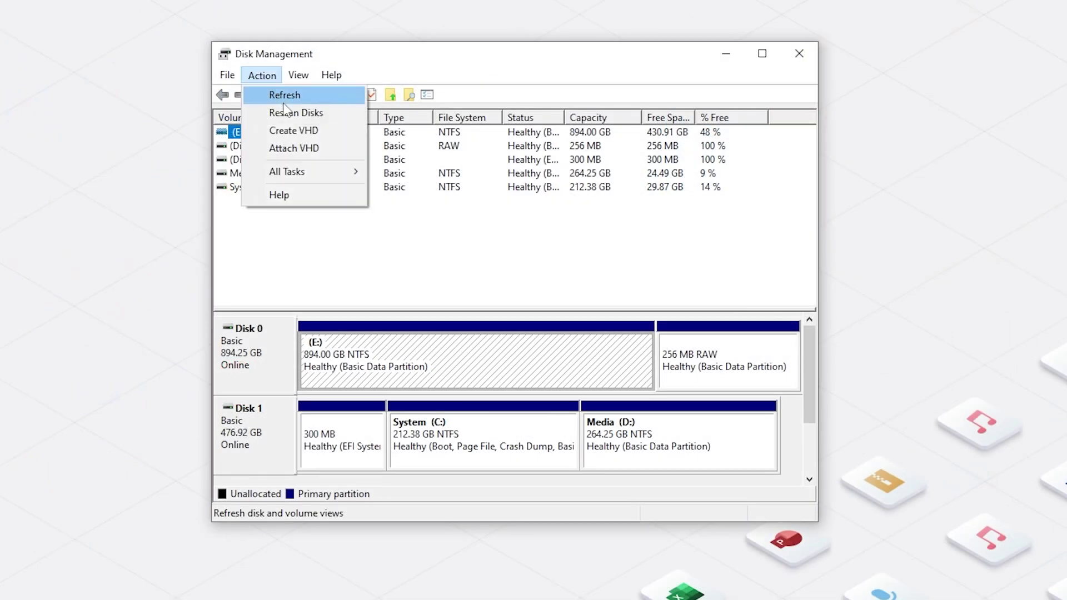
{"action": "left_click", "coordinate": [303, 118]}
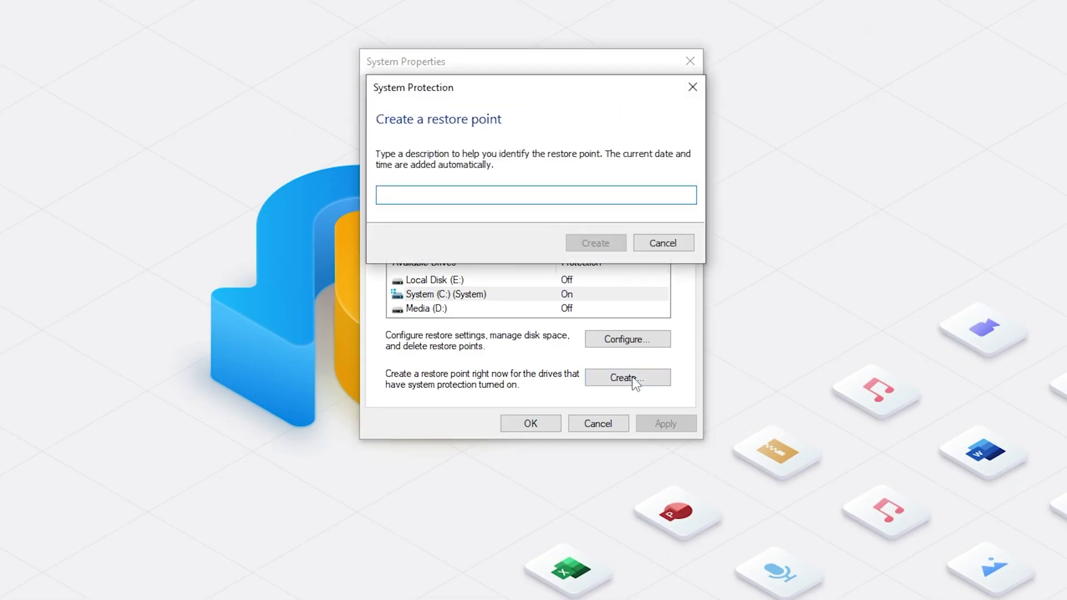
Search for and open the 'create a restore point' System Protection settings
{"action": "type", "text": "restore"}
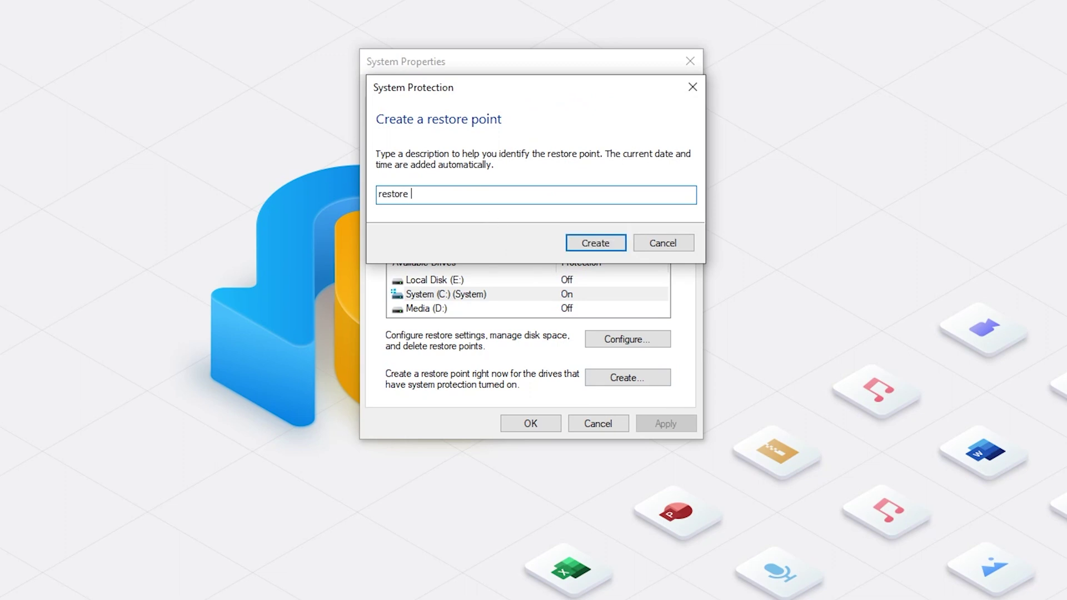
{"action": "type", "text": "create a res"}
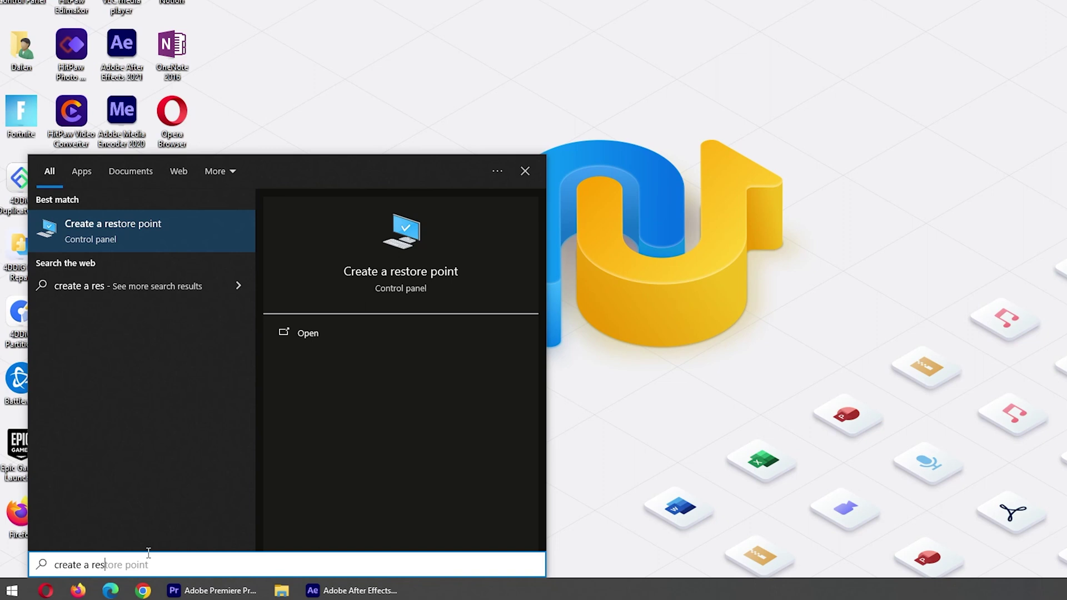
{"action": "left_click", "coordinate": [146, 235]}
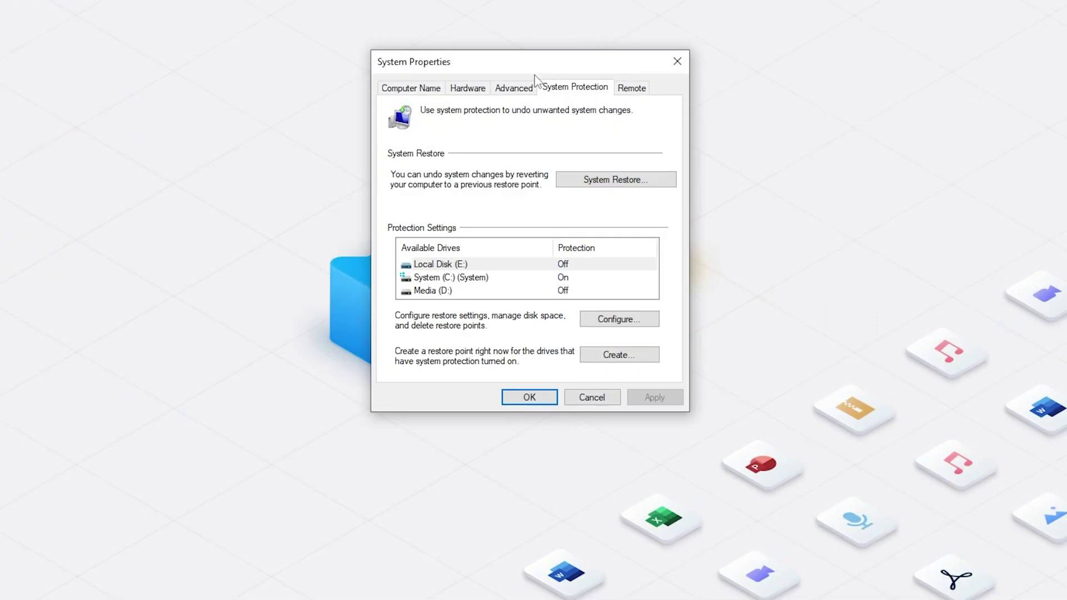
Run System Restore on System (C:) with the recommended 12/12/2023 restore point and finish
{"action": "left_click", "coordinate": [500, 279]}
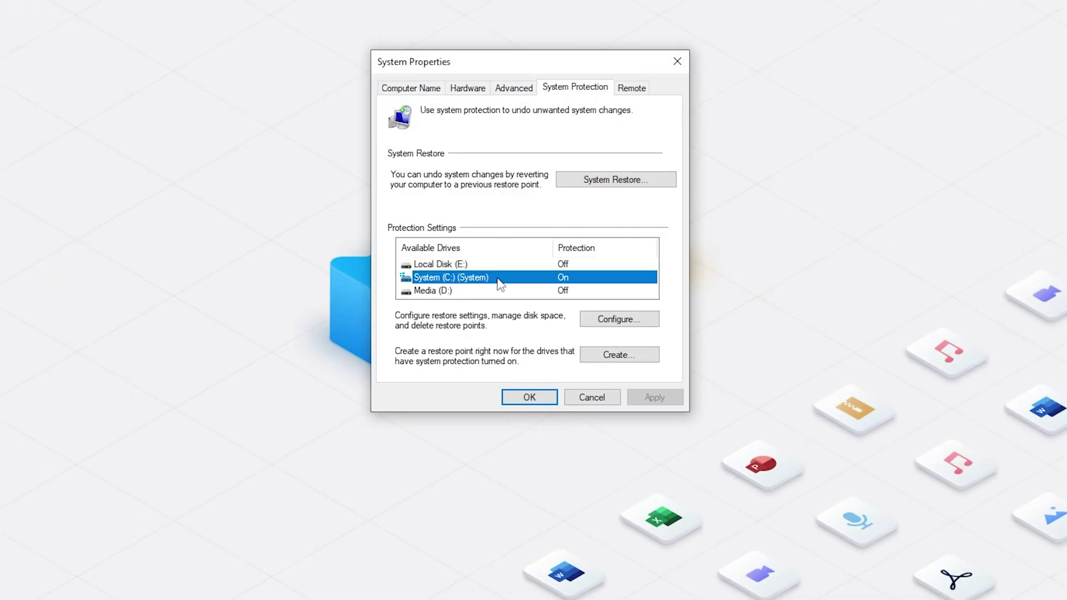
{"action": "left_click", "coordinate": [622, 180]}
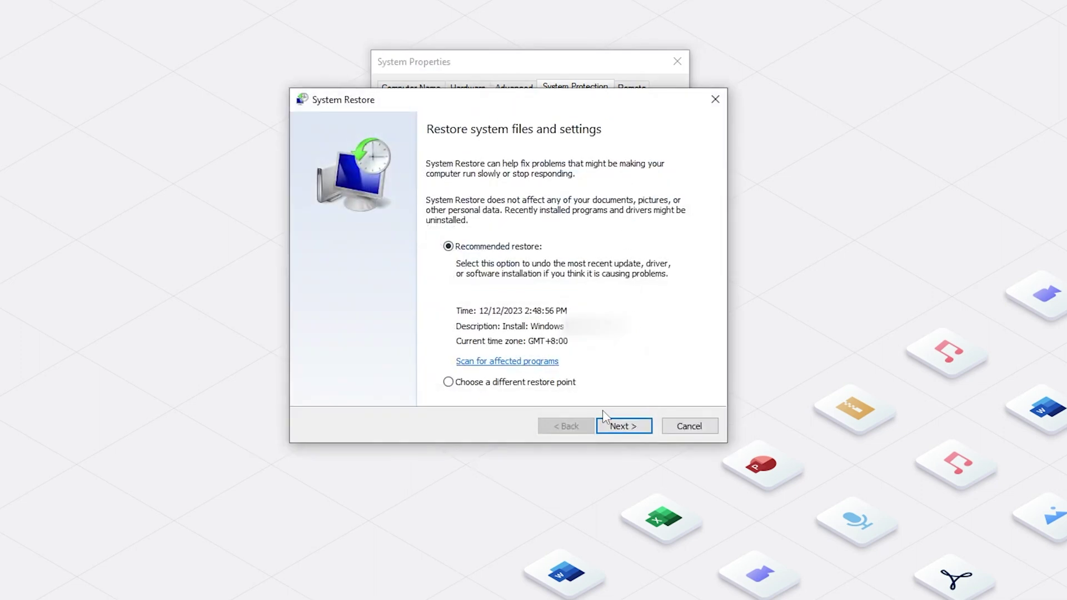
{"action": "left_click", "coordinate": [622, 427]}
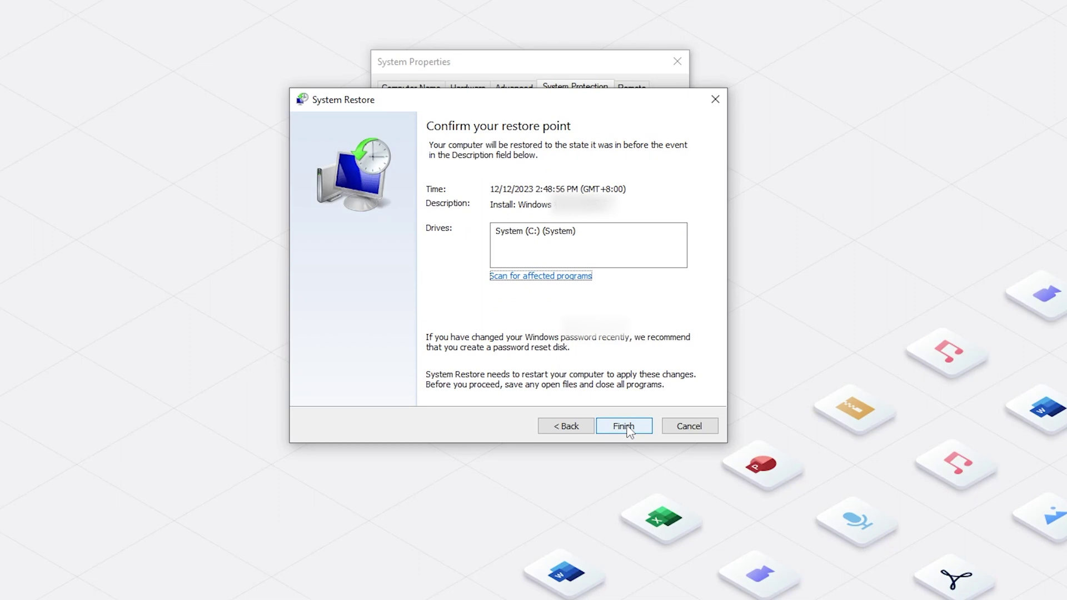
{"action": "left_click", "coordinate": [623, 427]}
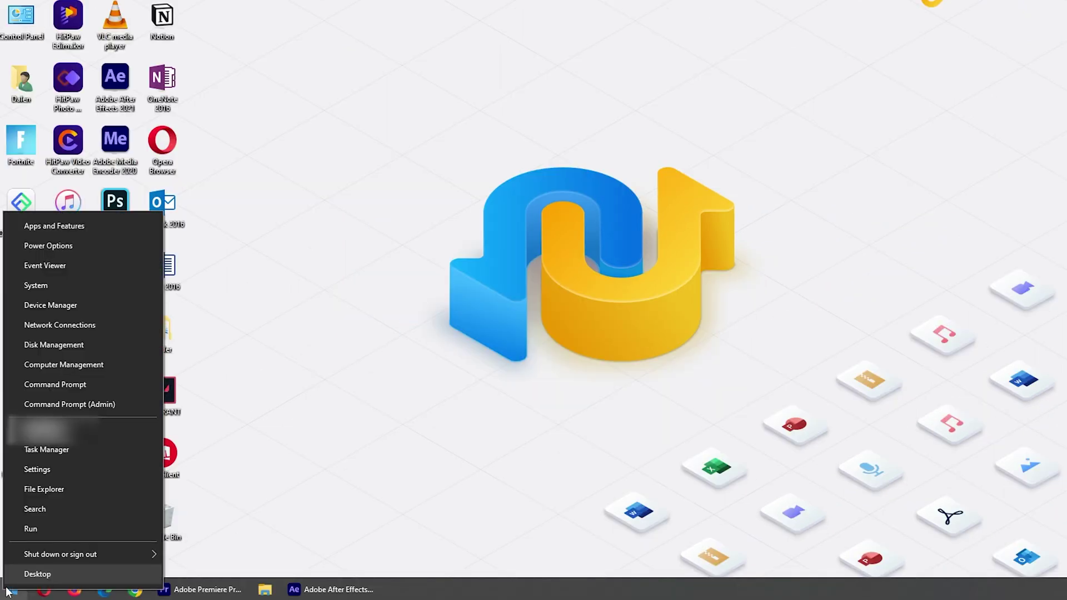
Search automatically for an updated driver for the KINGSTON SA400S37960G disk in Device Manager
{"action": "left_click", "coordinate": [79, 306]}
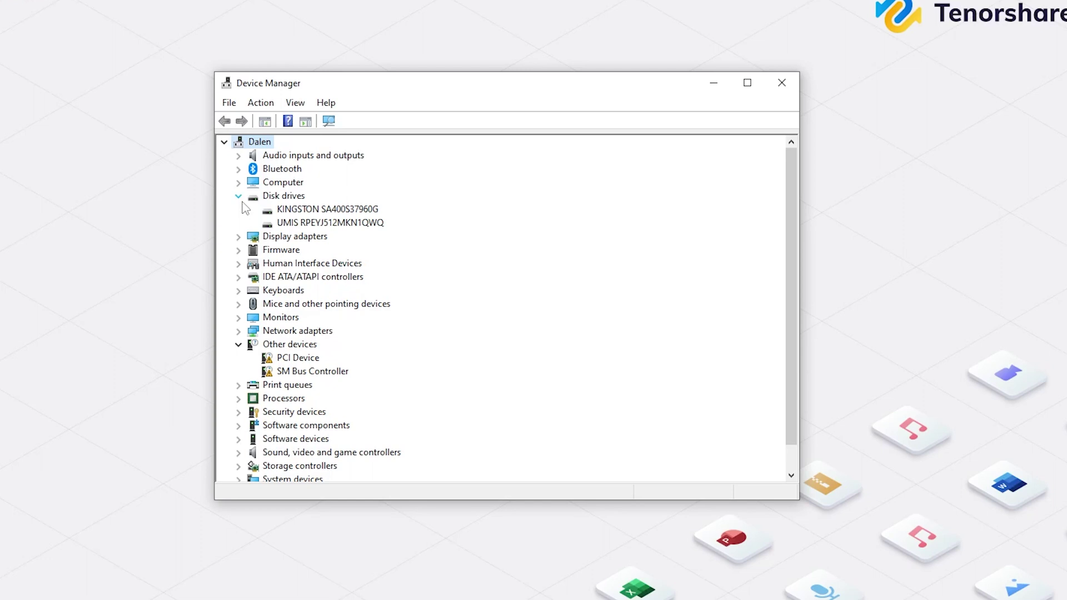
{"action": "left_click", "coordinate": [343, 211]}
{"action": "right_click", "coordinate": [343, 211]}
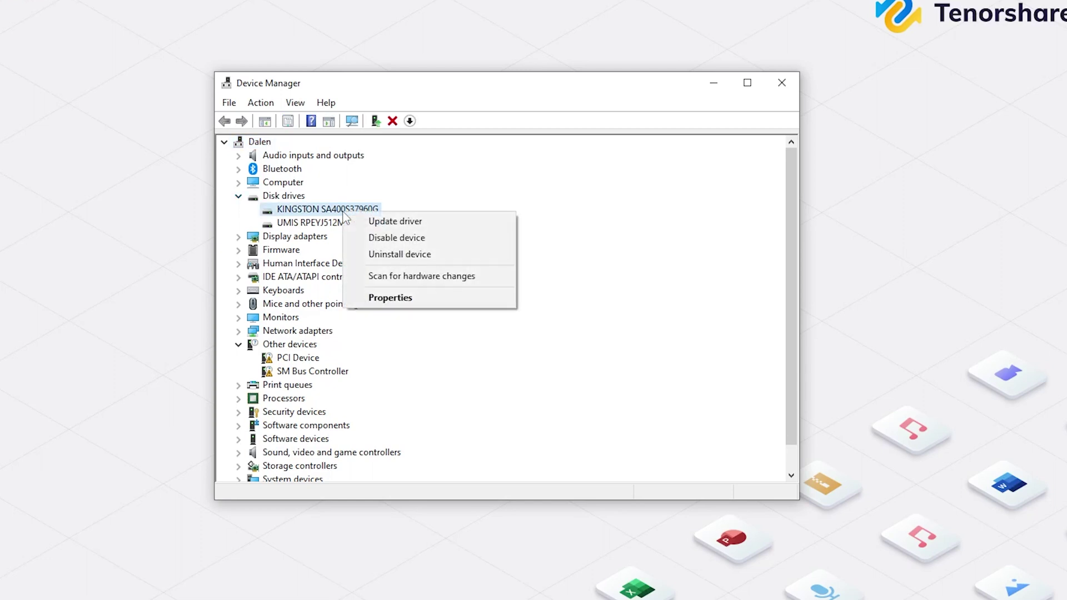
{"action": "left_click", "coordinate": [390, 222]}
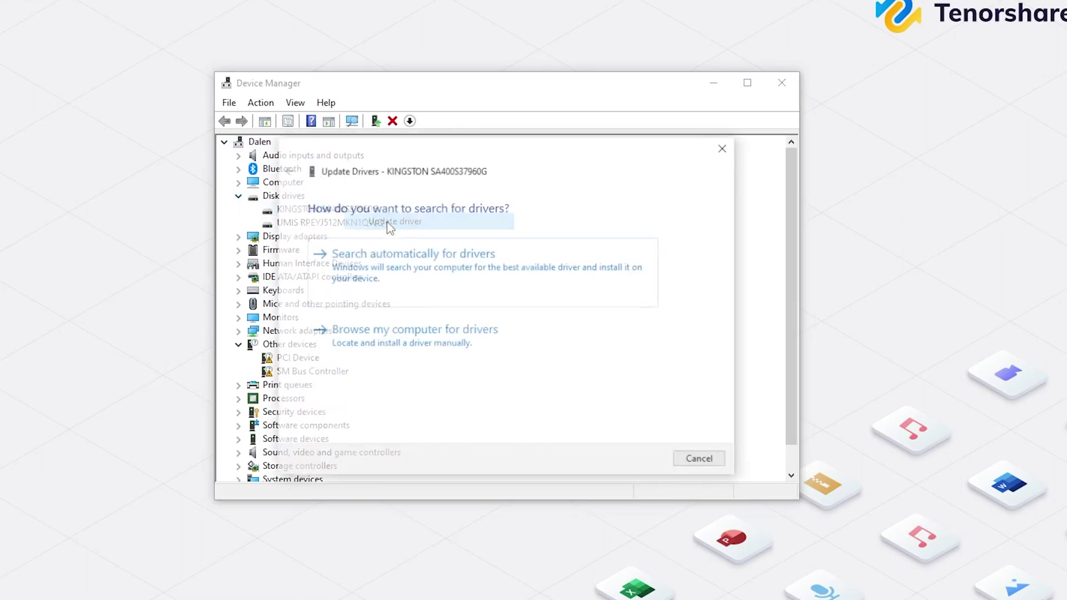
{"action": "left_click", "coordinate": [455, 271]}
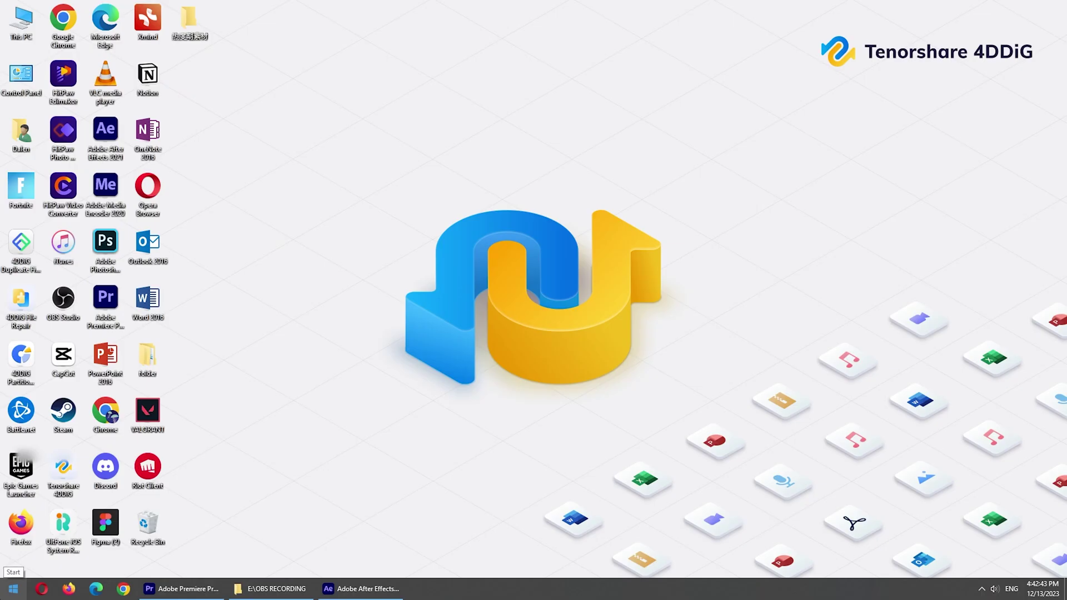
In Disk Management, change the E: partition's drive letter to H and confirm the in-use warning
{"action": "right_click", "coordinate": [13, 589]}
{"action": "left_click", "coordinate": [72, 380]}
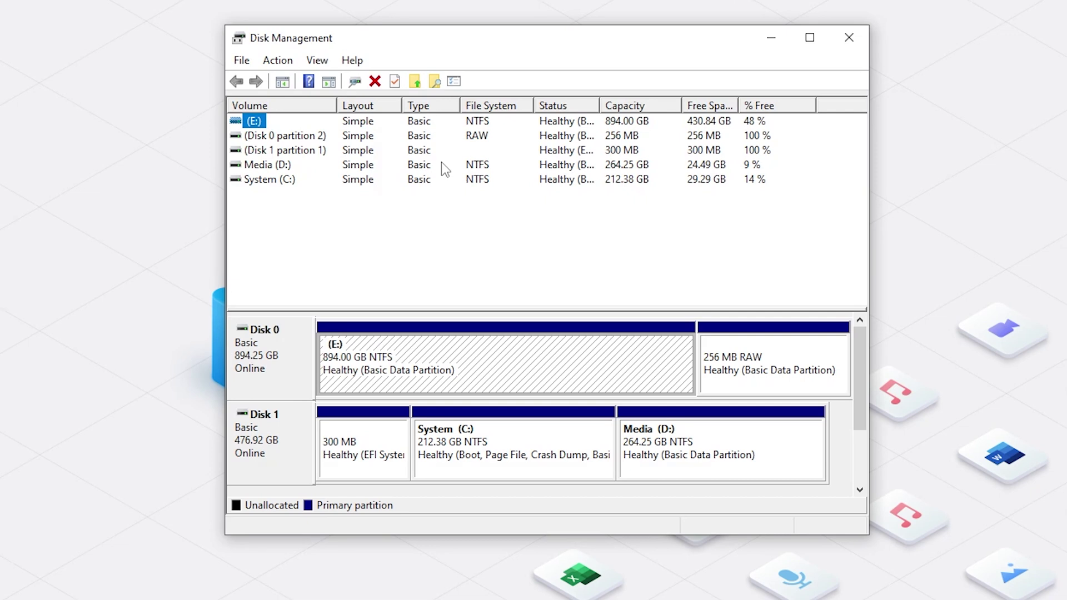
{"action": "right_click", "coordinate": [472, 356]}
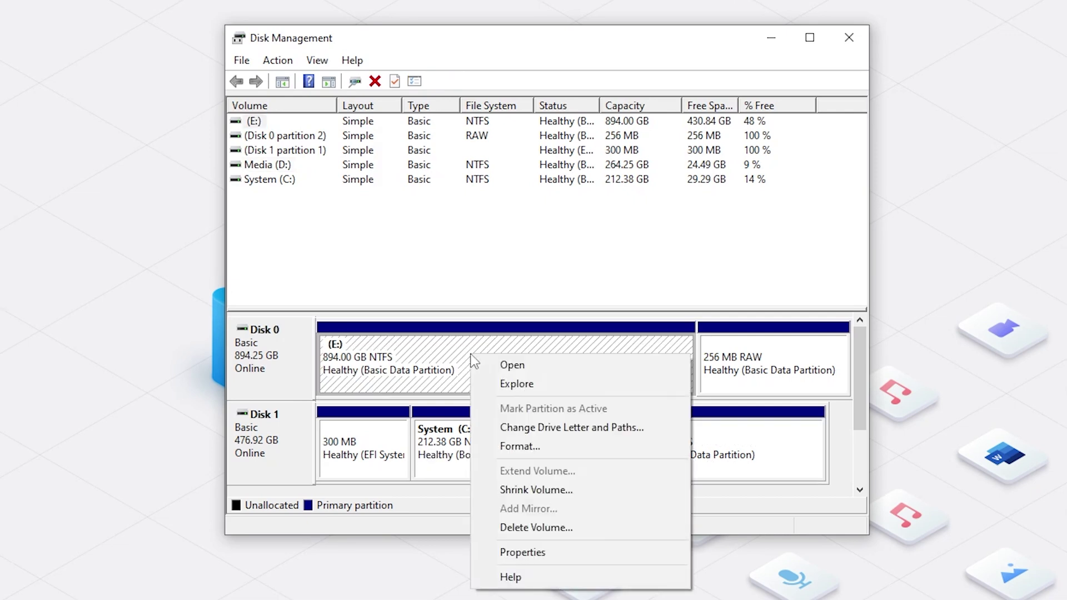
{"action": "left_click", "coordinate": [530, 430]}
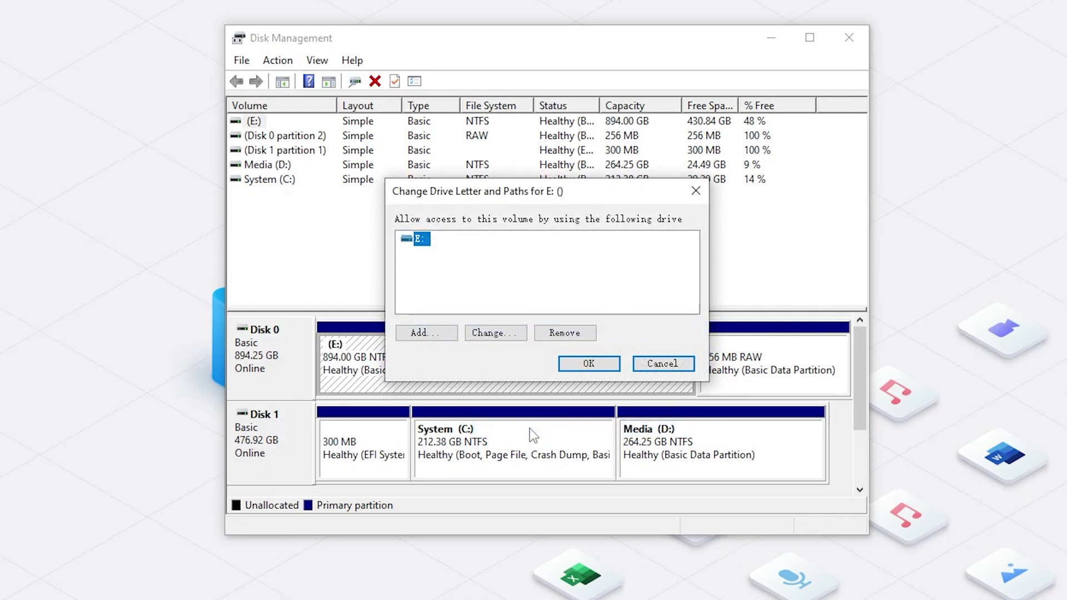
{"action": "left_click", "coordinate": [507, 335]}
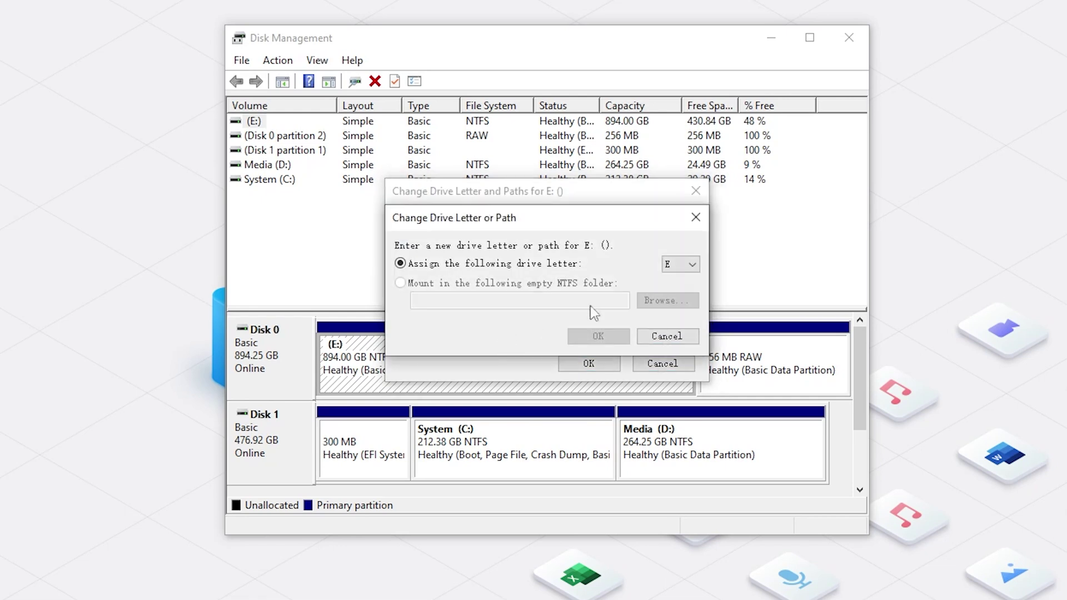
{"action": "left_click", "coordinate": [691, 264]}
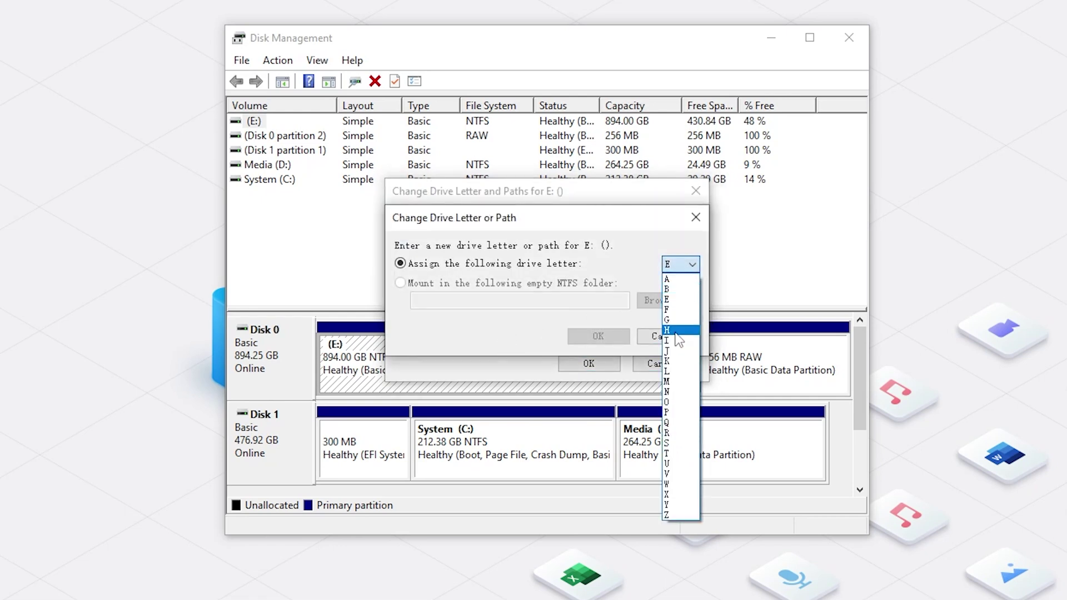
{"action": "left_click", "coordinate": [683, 331]}
{"action": "left_click", "coordinate": [608, 339]}
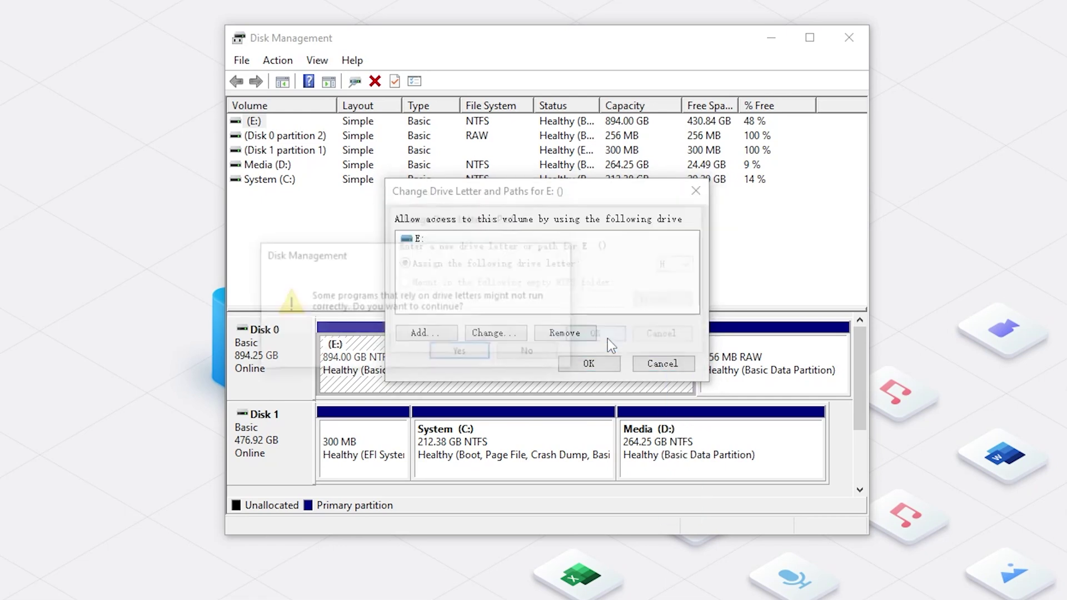
{"action": "left_click", "coordinate": [468, 355]}
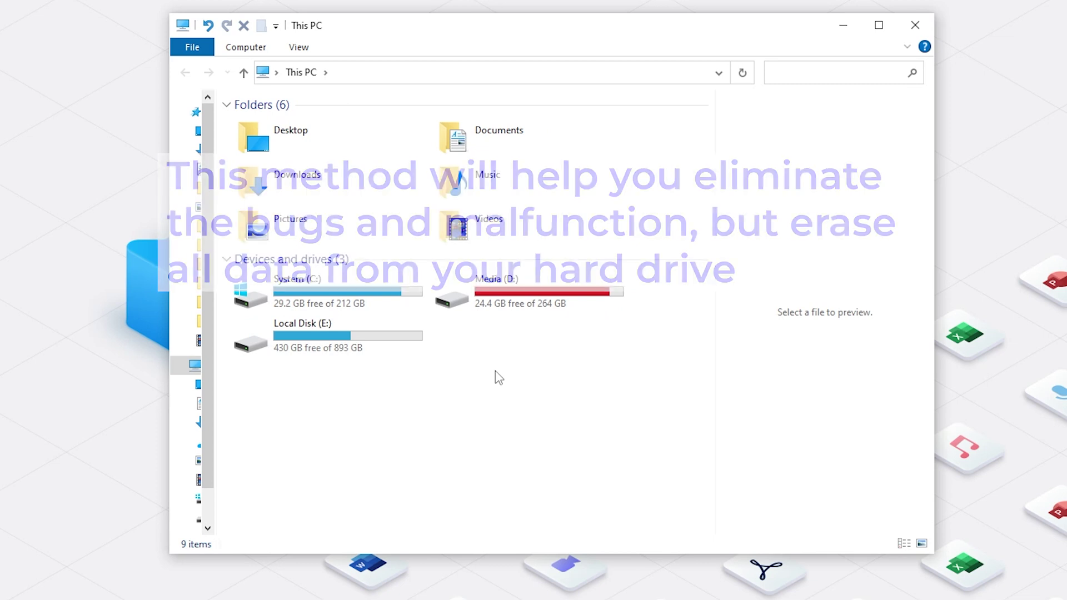
Quick-format Local Disk (E:) with default NTFS settings from This PC's Format dialog
{"action": "right_click", "coordinate": [373, 340]}
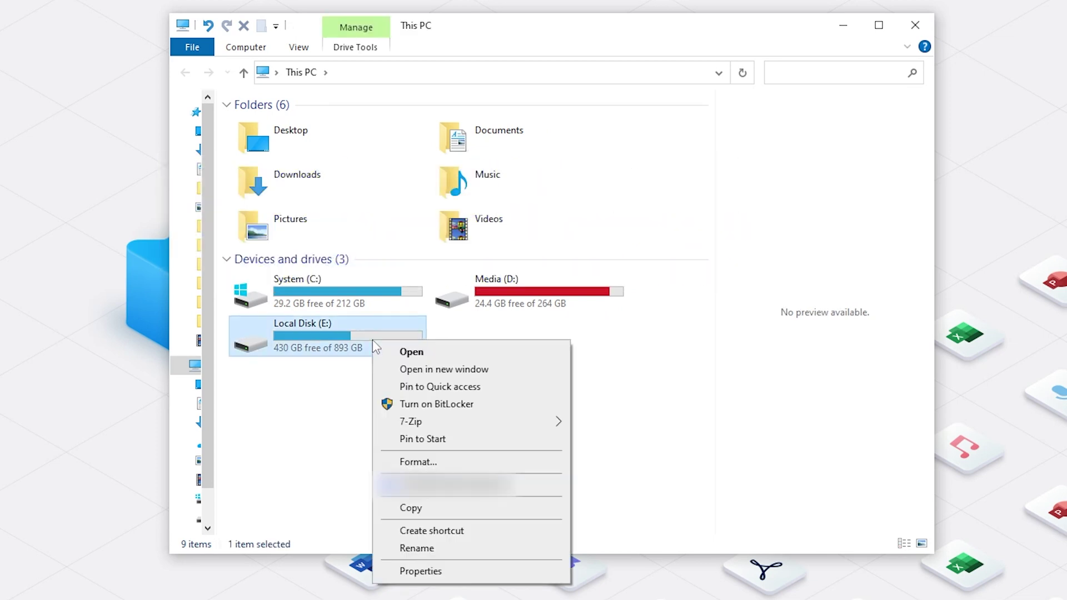
{"action": "left_click", "coordinate": [425, 462]}
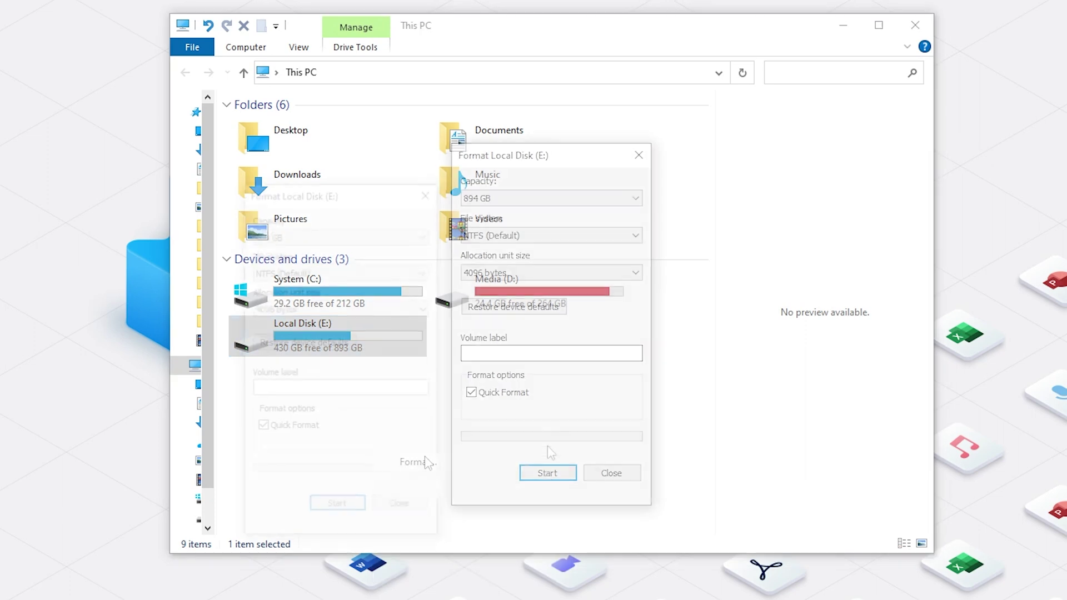
{"action": "left_click", "coordinate": [552, 477]}
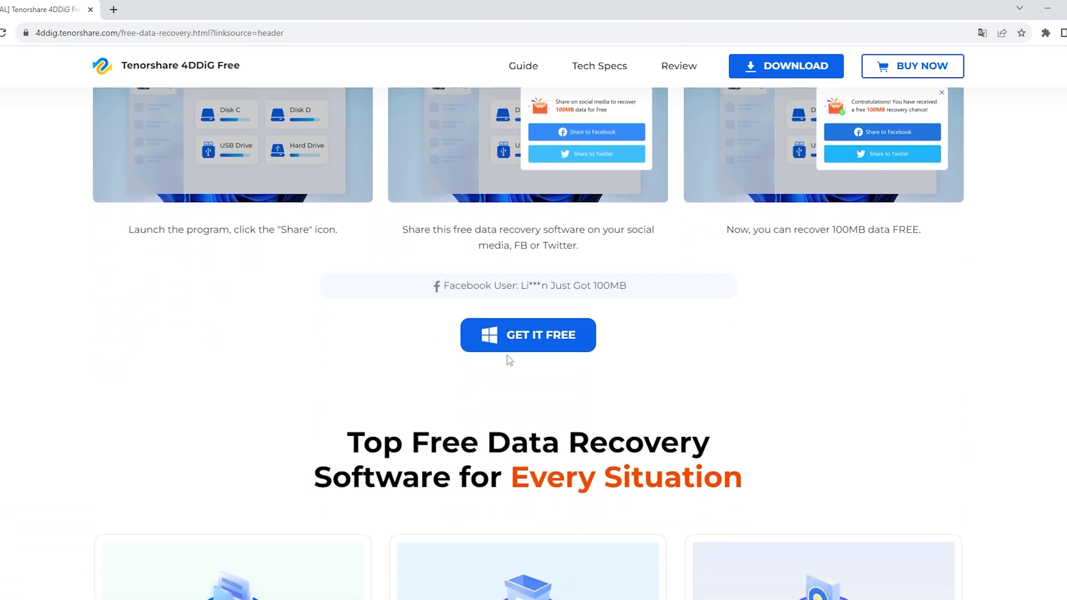
Launch the downloaded 4DDiG Free installer, allow it past the security warning, and begin installation
{"action": "scroll", "coordinate": [503, 364], "scroll_direction": "down", "scroll_amount": 5}
{"action": "scroll", "coordinate": [509, 355], "scroll_direction": "down", "scroll_amount": 1}
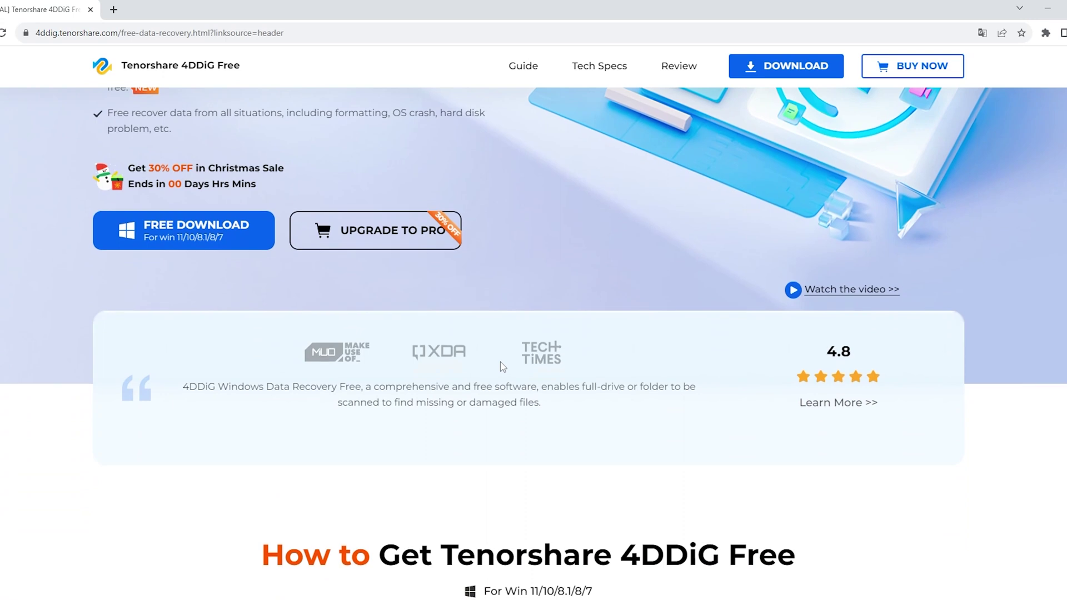
{"action": "scroll", "coordinate": [503, 367], "scroll_direction": "down", "scroll_amount": 5}
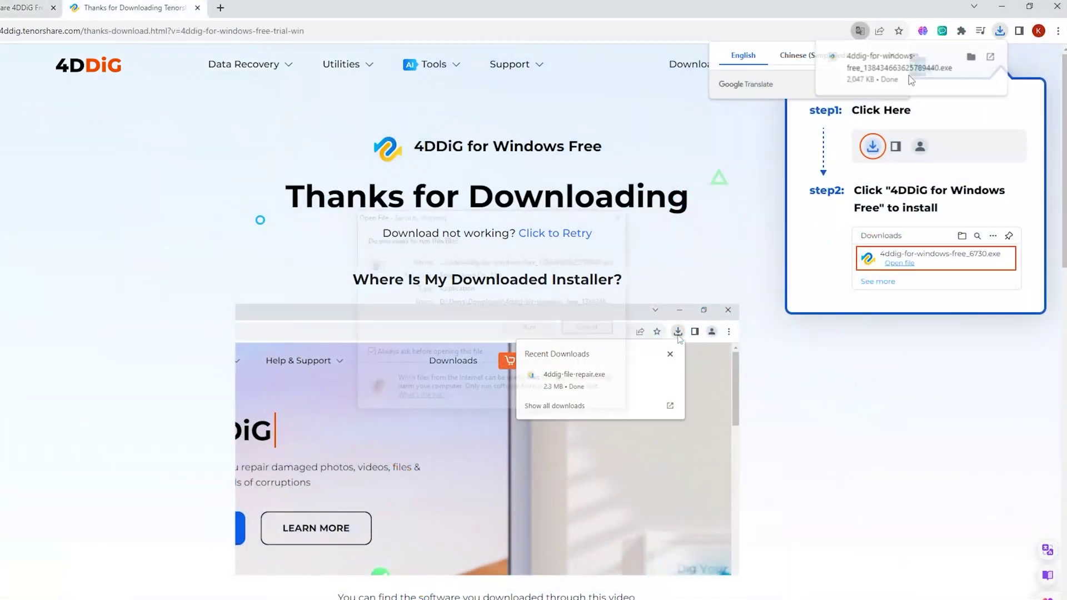
{"action": "left_click", "coordinate": [909, 75]}
{"action": "left_click", "coordinate": [464, 326]}
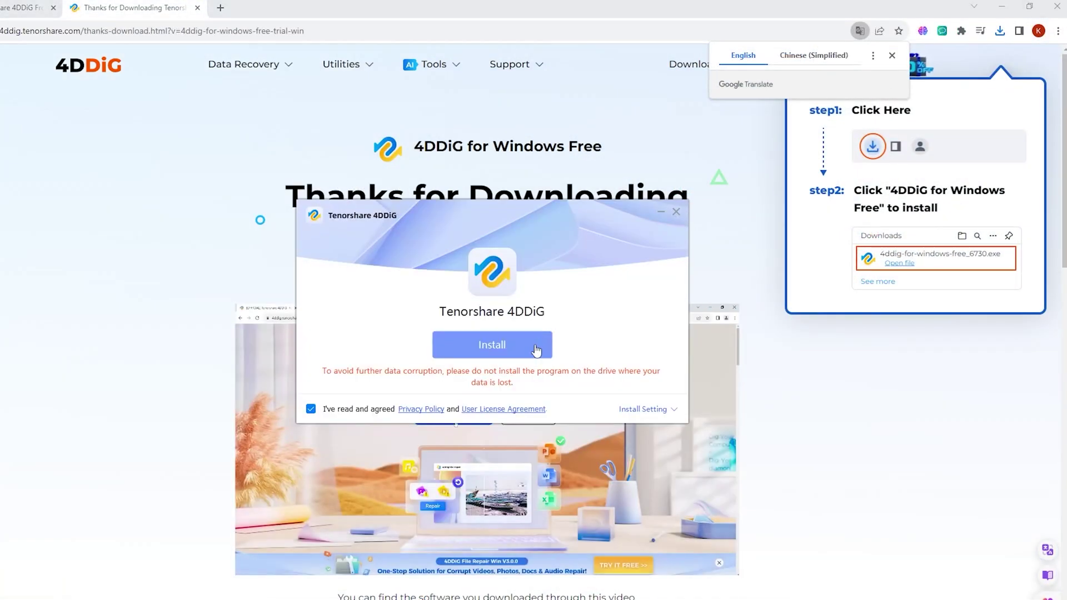
{"action": "left_click", "coordinate": [535, 346]}
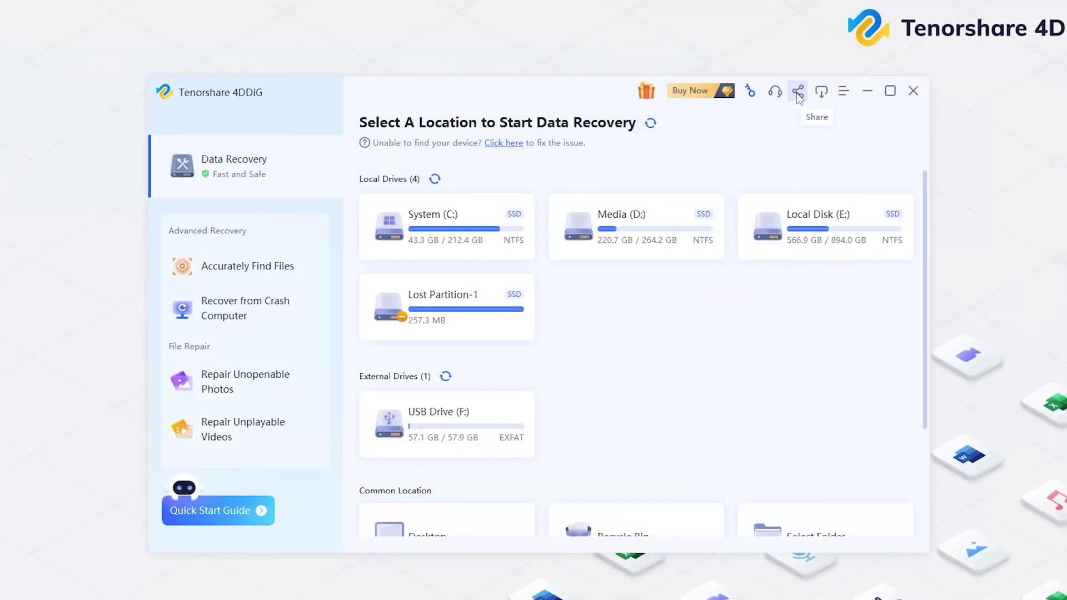
Dismiss the share offer and scan USB Drive (F:) for photos and videos only
{"action": "left_click", "coordinate": [798, 93]}
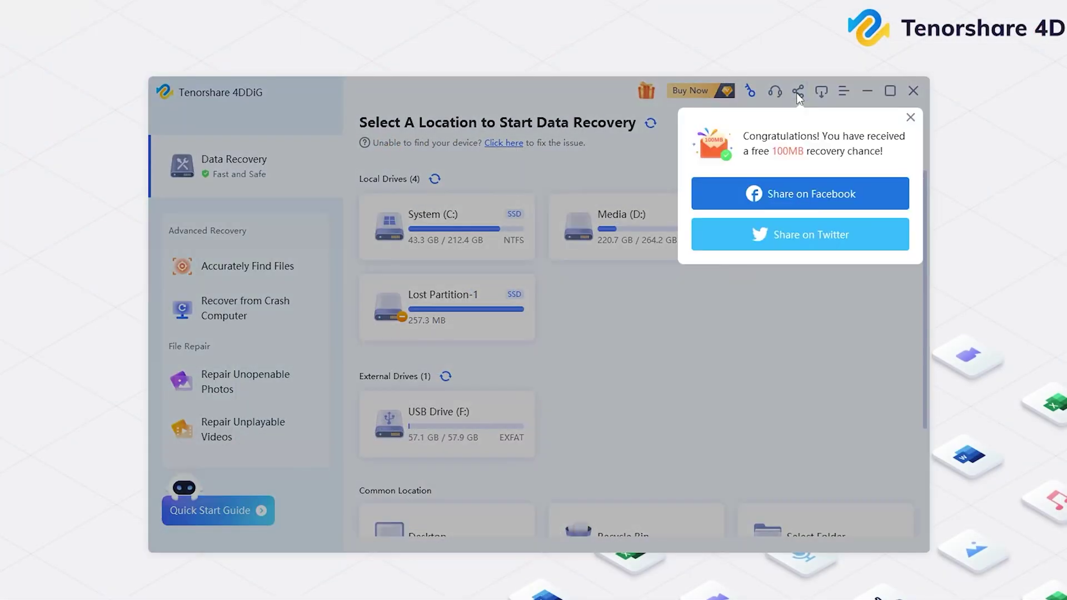
{"action": "left_click", "coordinate": [831, 204]}
{"action": "left_click", "coordinate": [516, 437]}
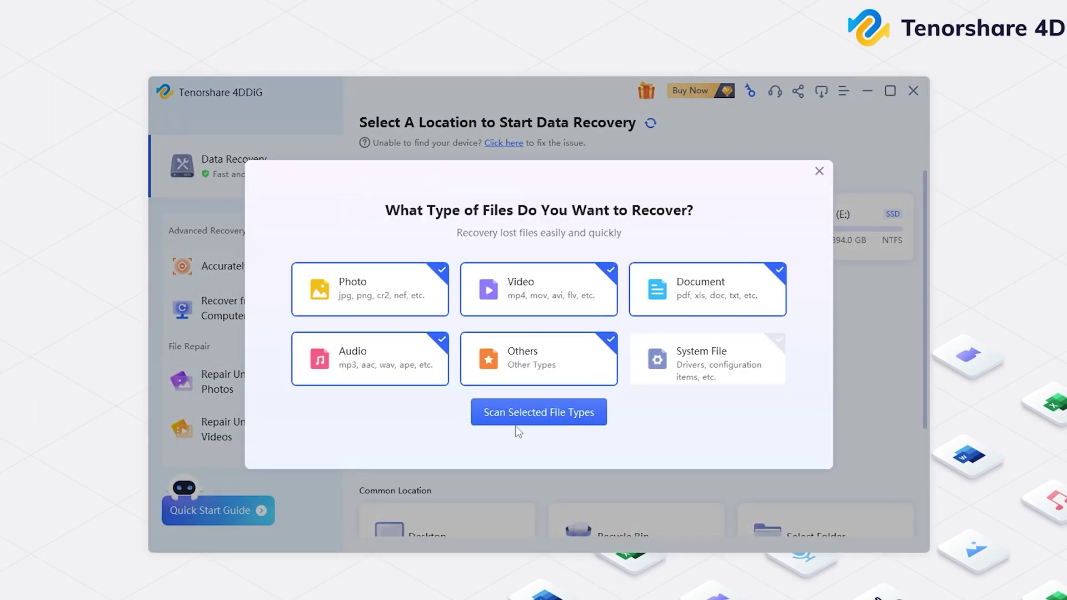
{"action": "left_click", "coordinate": [691, 290]}
{"action": "left_click", "coordinate": [359, 373]}
{"action": "left_click", "coordinate": [550, 372]}
{"action": "left_click", "coordinate": [562, 414]}
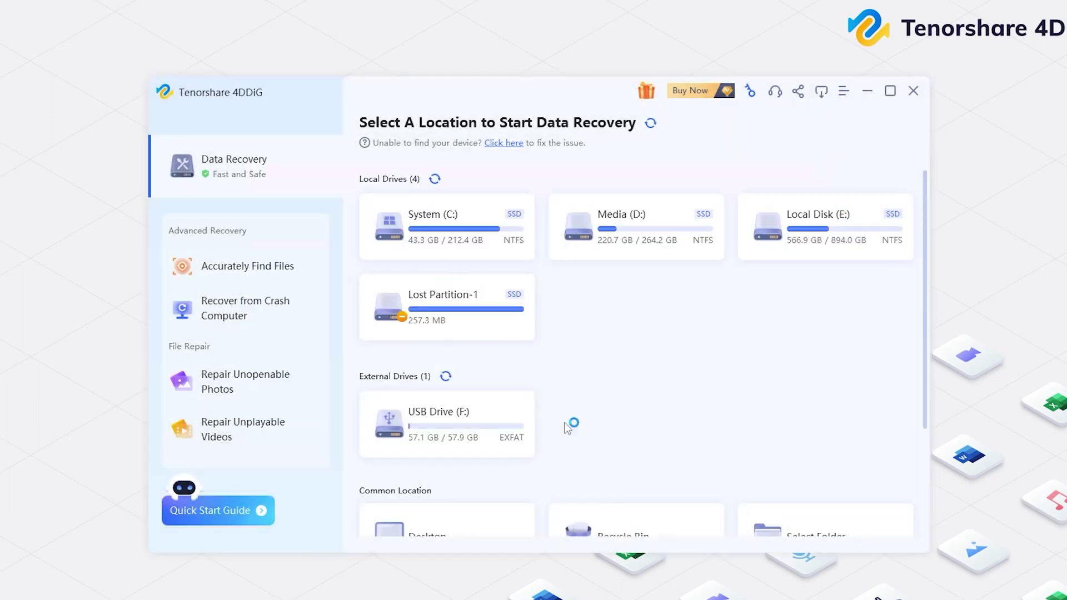
Check the found JPG files and recover them to System (C:) without repair
{"action": "left_click", "coordinate": [443, 209]}
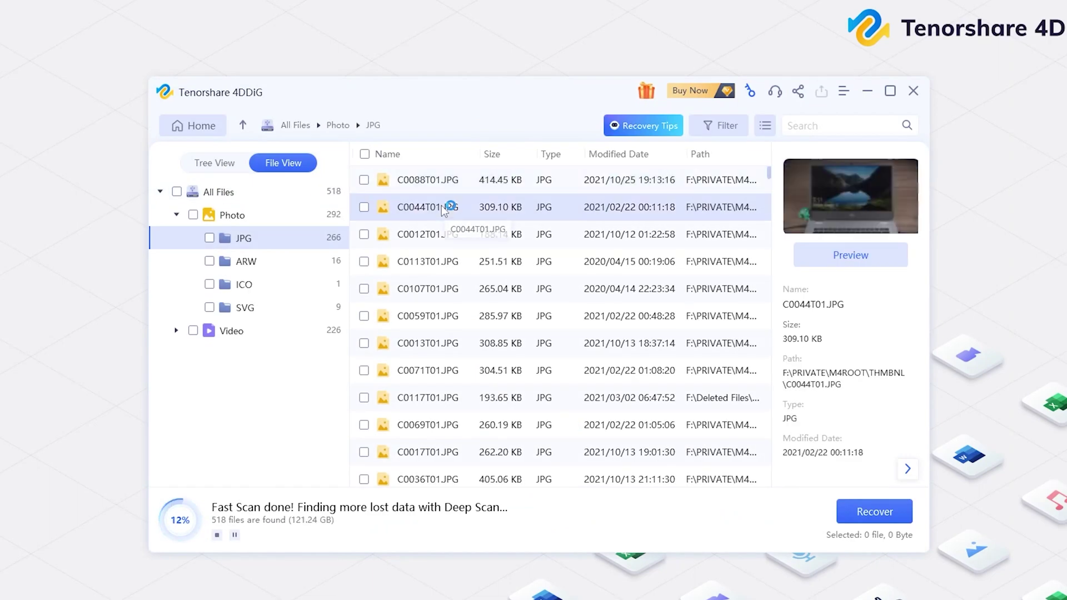
{"action": "left_click", "coordinate": [445, 236]}
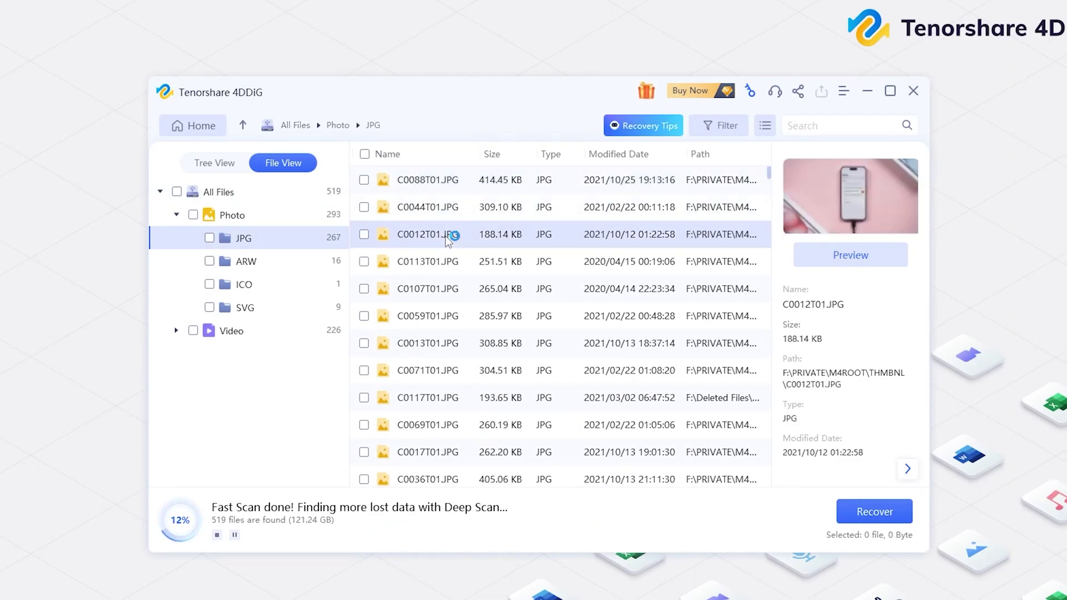
{"action": "left_click", "coordinate": [445, 269]}
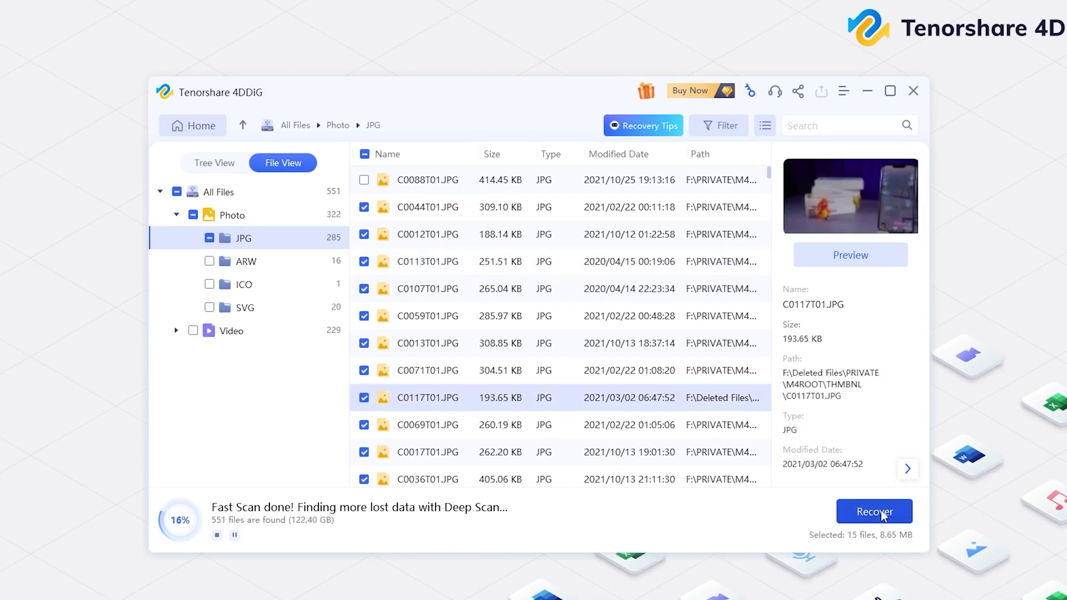
{"action": "left_click", "coordinate": [875, 512]}
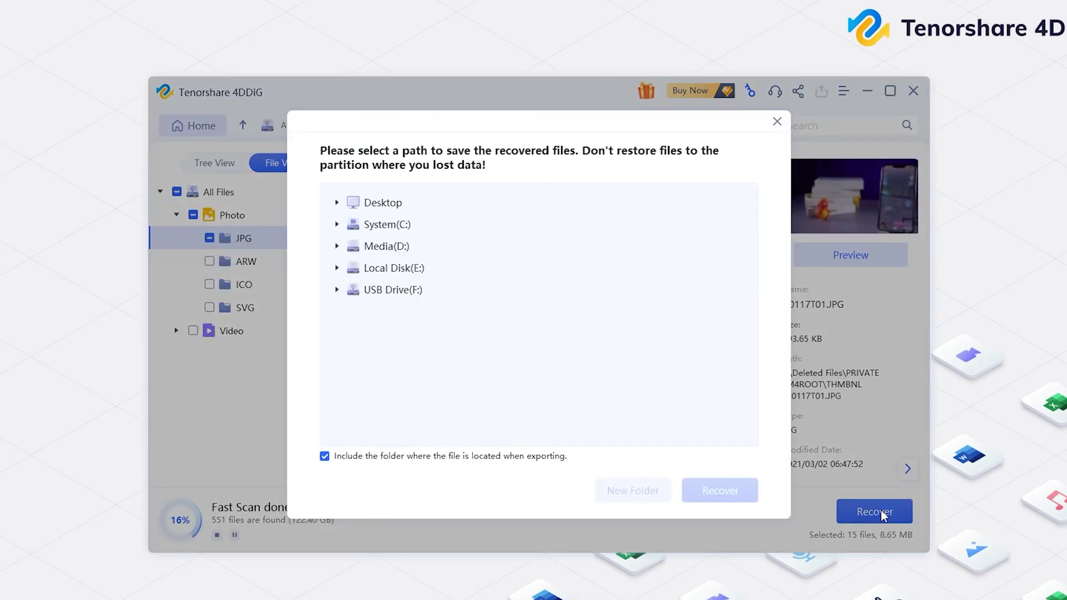
{"action": "left_click", "coordinate": [399, 225]}
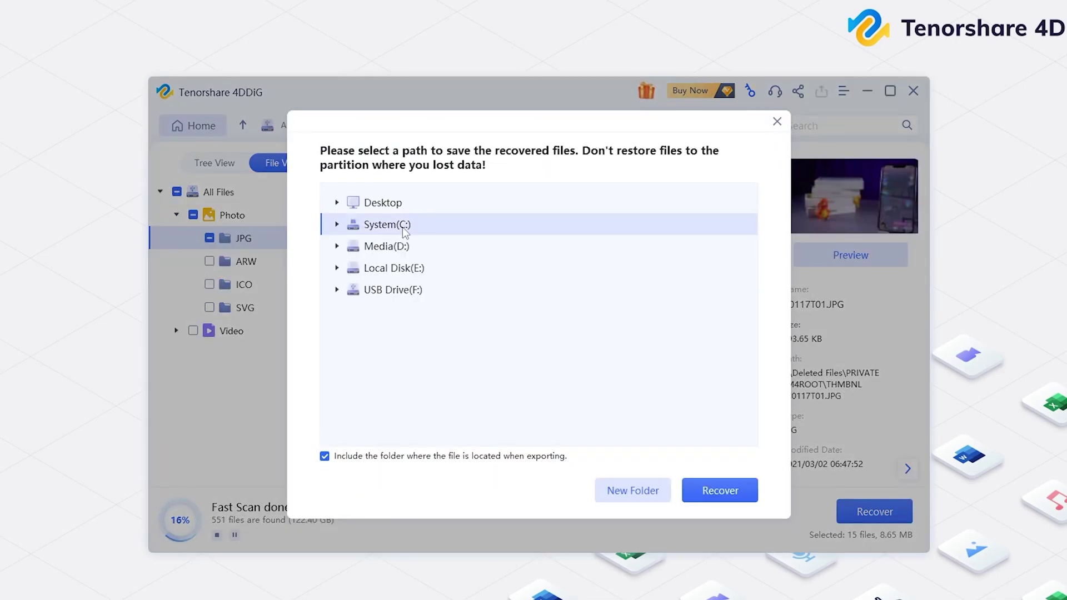
{"action": "left_click", "coordinate": [721, 490]}
{"action": "left_click", "coordinate": [546, 344]}
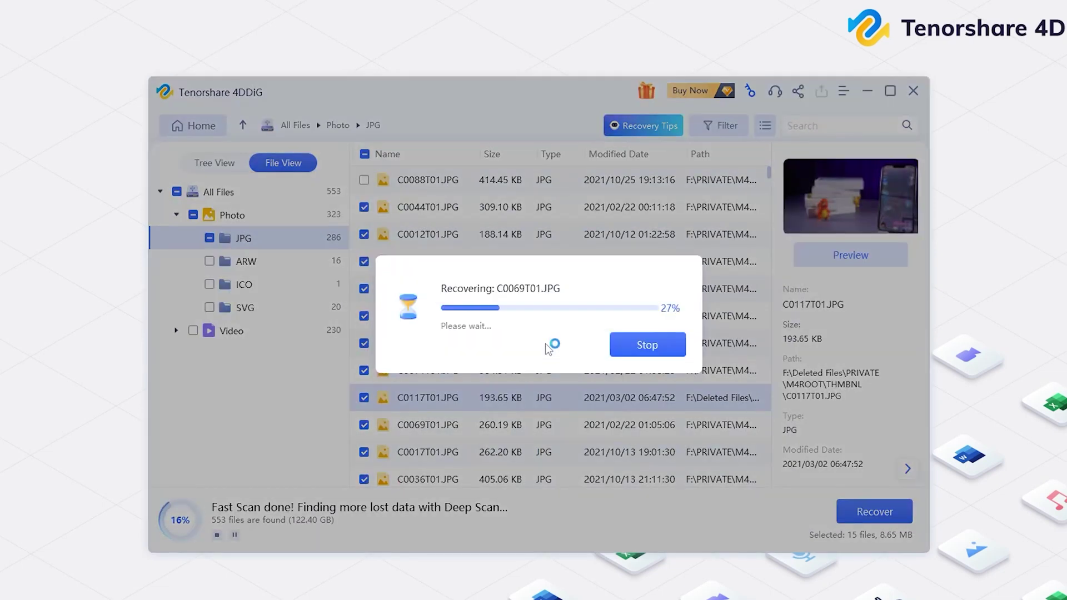
Open All Files > Photo > JPG in the 4DDiG output folder and view C0117T01.JPG in Photos
{"action": "left_click", "coordinate": [555, 376]}
{"action": "double_click", "coordinate": [246, 120]}
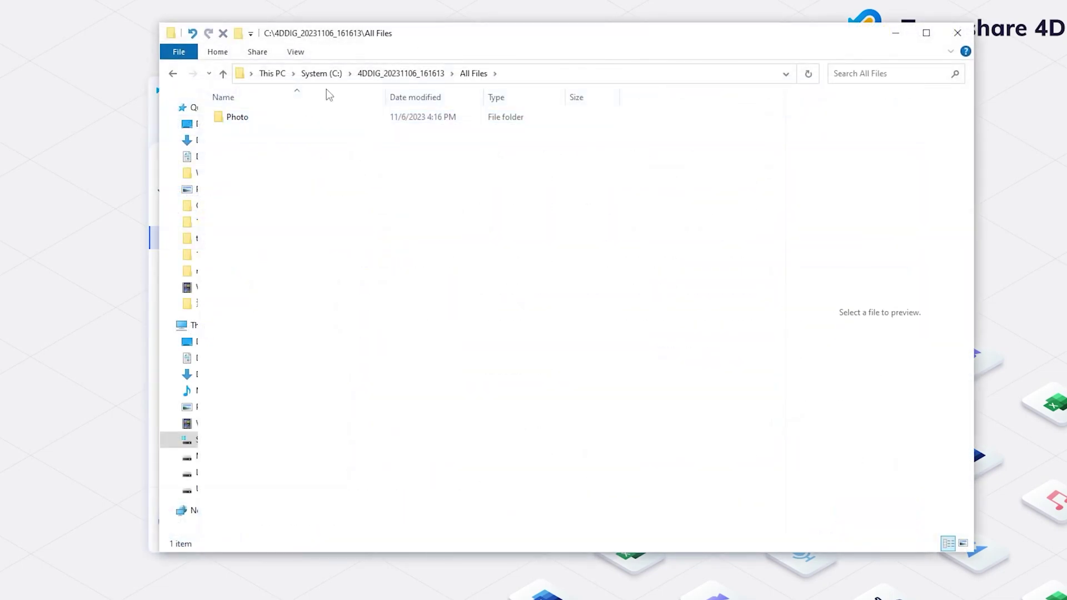
{"action": "double_click", "coordinate": [256, 117]}
{"action": "double_click", "coordinate": [255, 116]}
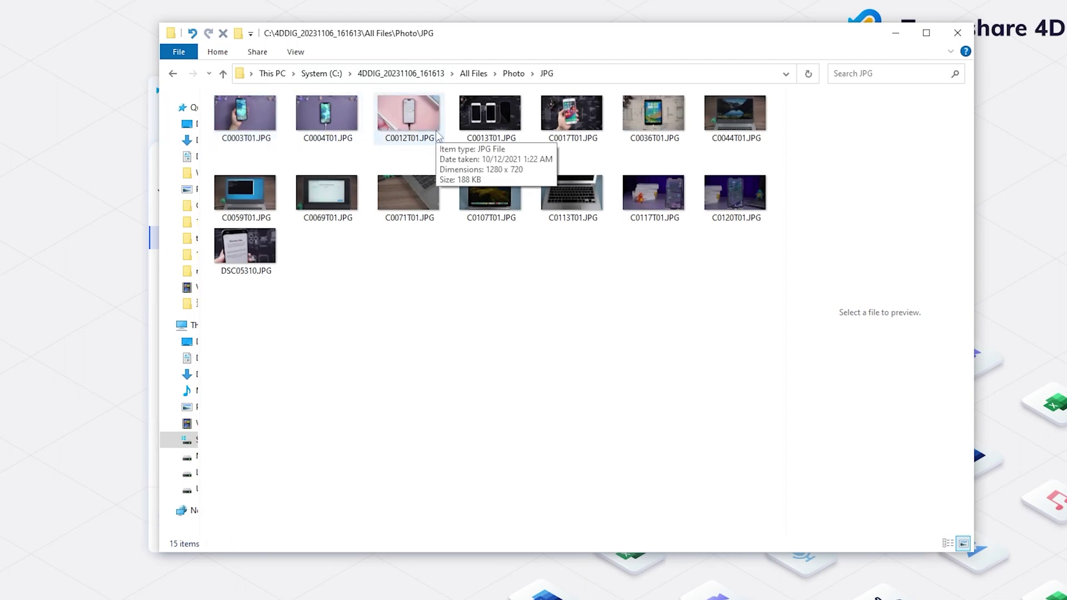
{"action": "double_click", "coordinate": [654, 193]}
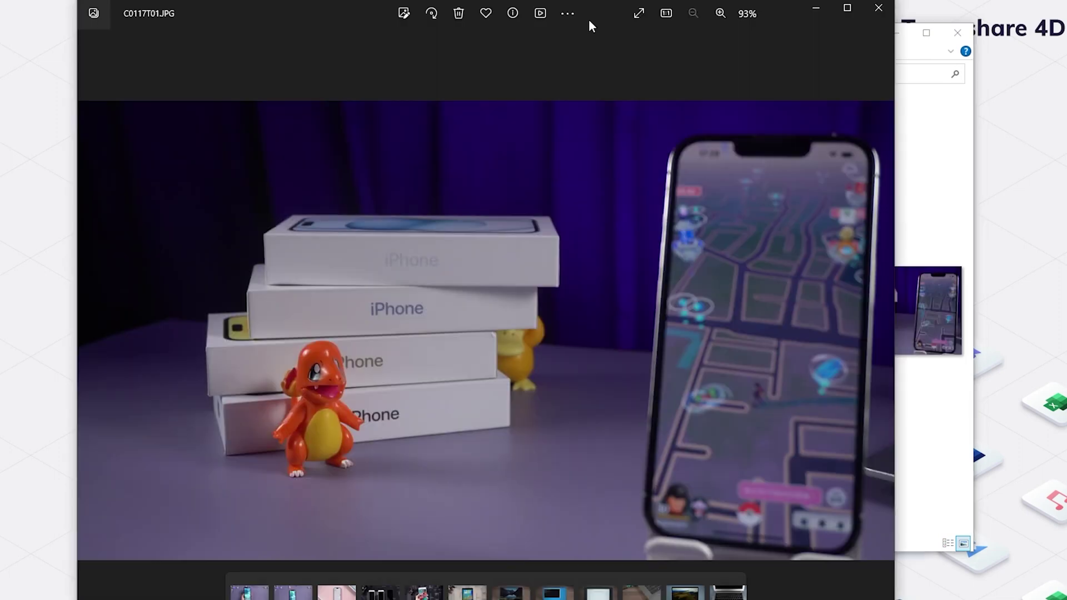